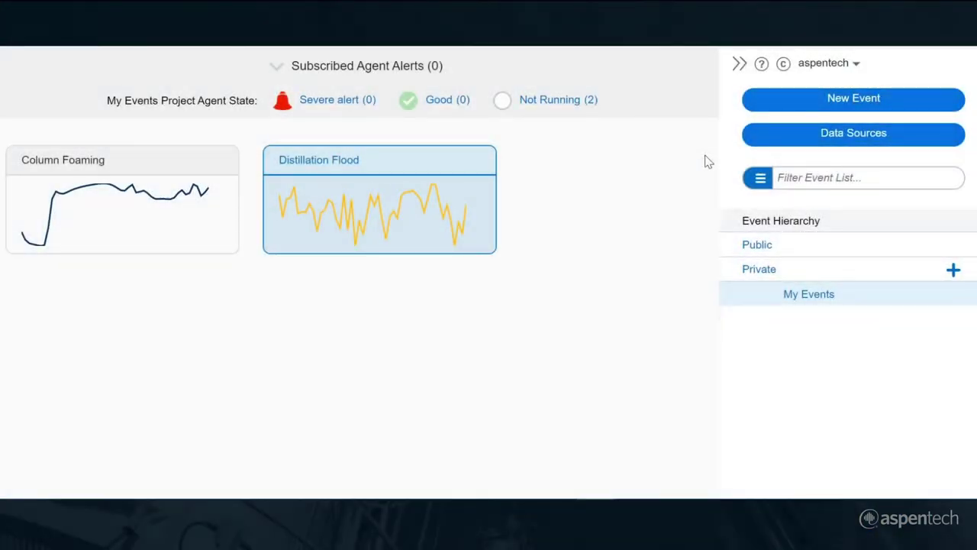
Create a new event named 'temperature disturbance' that uses the ea_beta2_tutorial data source
click(803, 111)
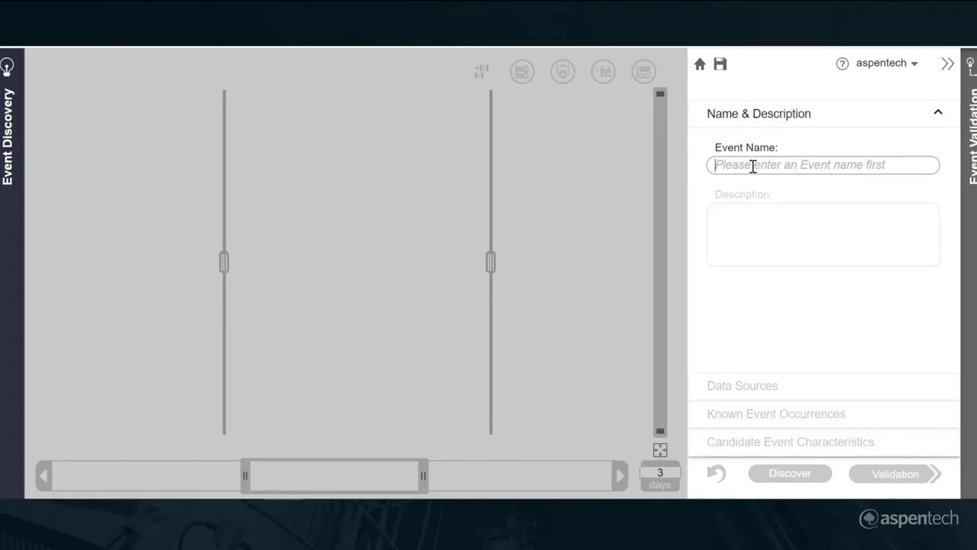
text(temperature disturbance)
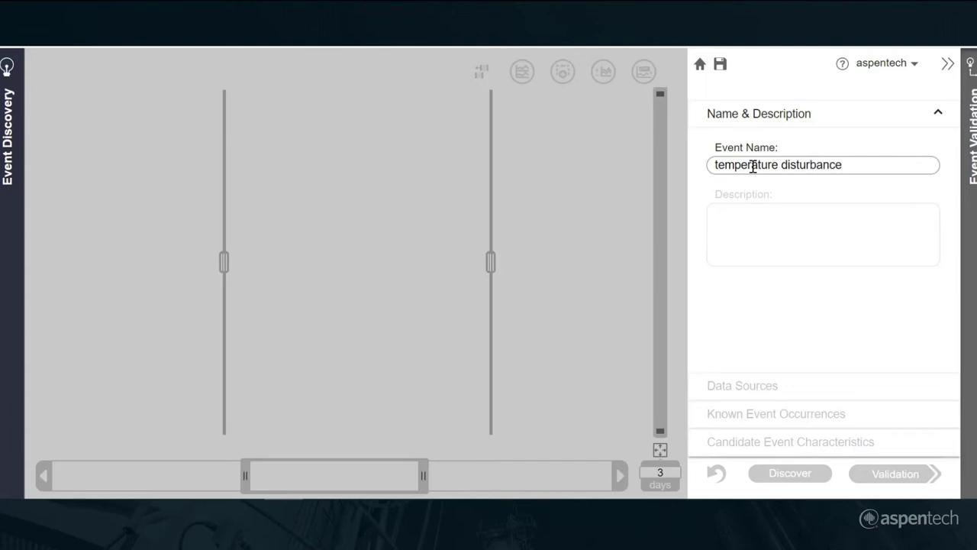
click(770, 386)
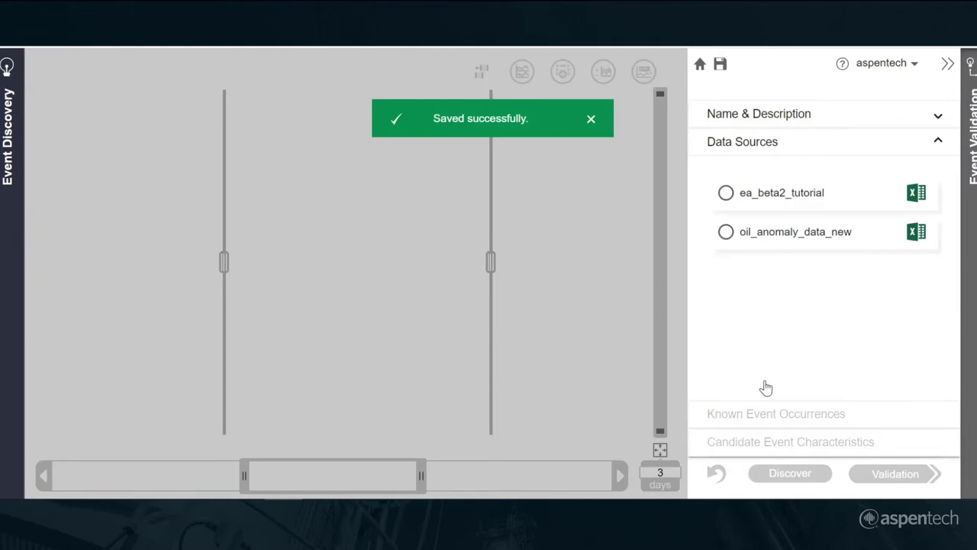
click(725, 193)
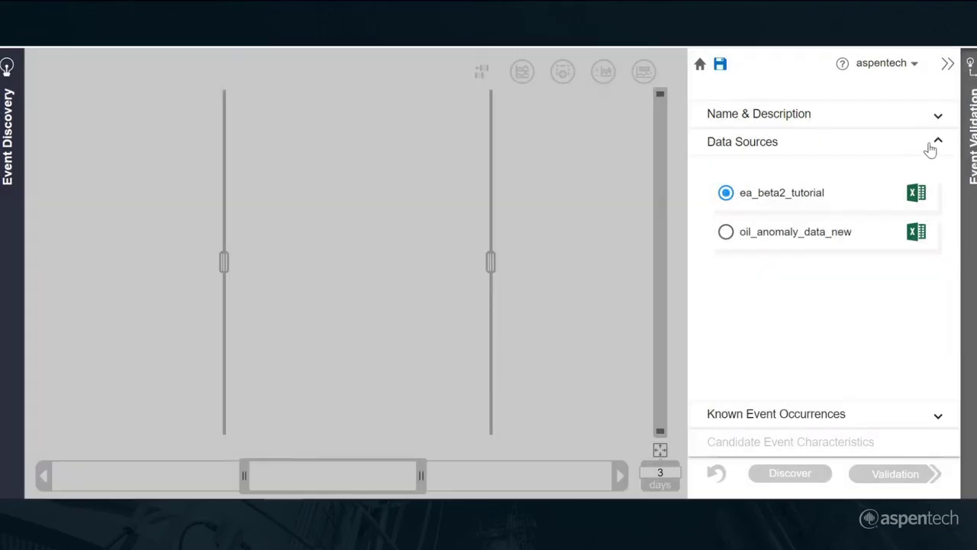
click(939, 147)
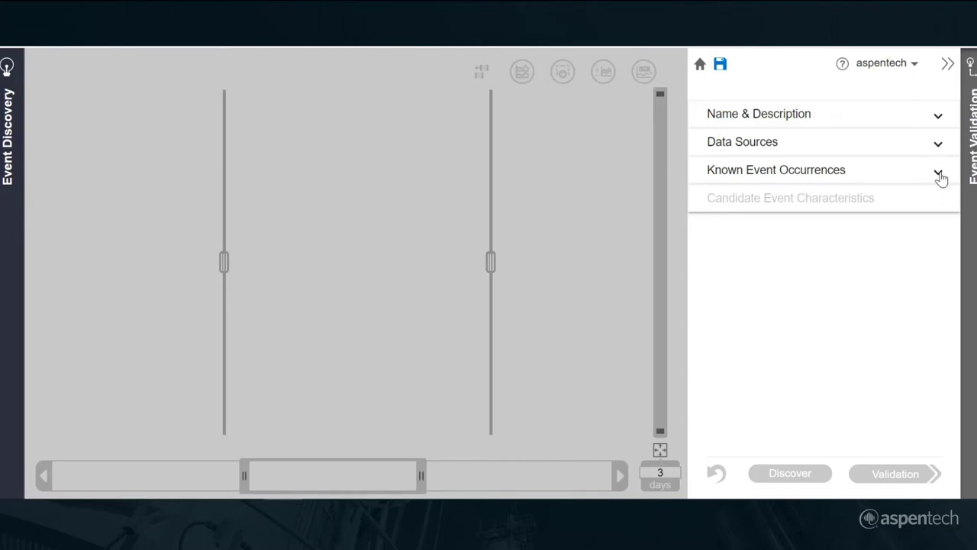
Set the known event occurrence start time to 06/14/2020 04:00 AM
click(938, 175)
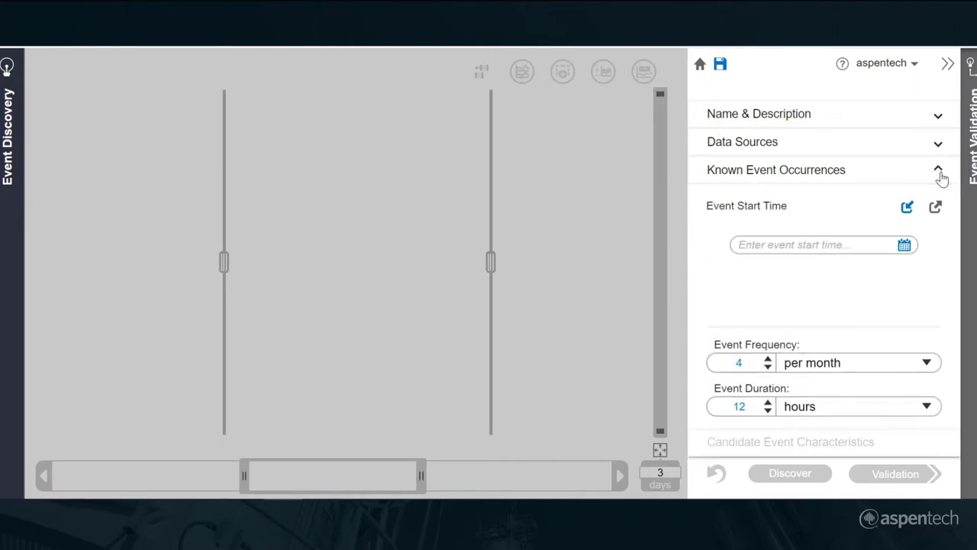
click(784, 245)
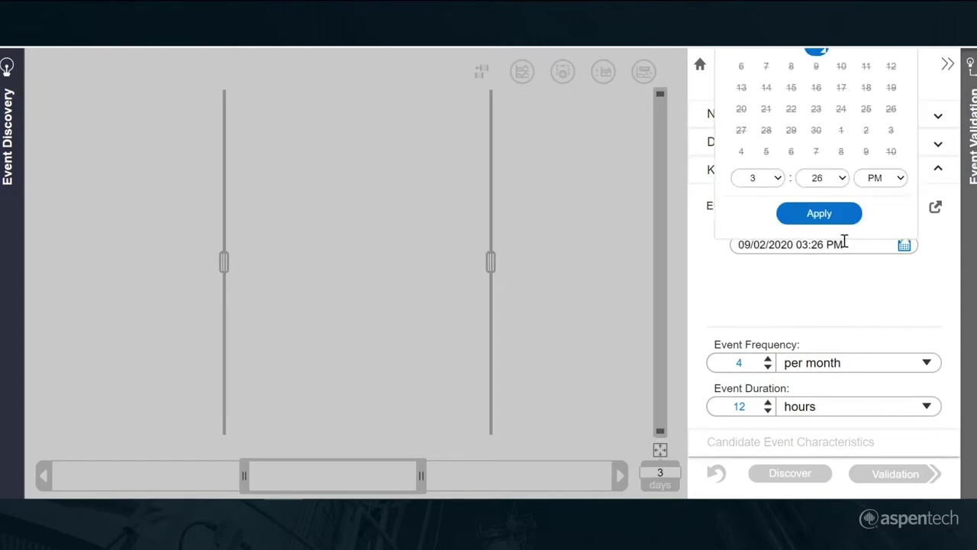
key(BackSpace)
key(BackSpace)
key(BackSpace)
key(BackSpace)
key(BackSpace)
key(BackSpace)
key(BackSpace)
key(BackSpace)
key(BackSpace)
key(BackSpace)
key(BackSpace)
key(BackSpace)
key(BackSpace)
key(BackSpace)
key(BackSpace)
key(BackSpace)
key(BackSpace)
key(BackSpace)
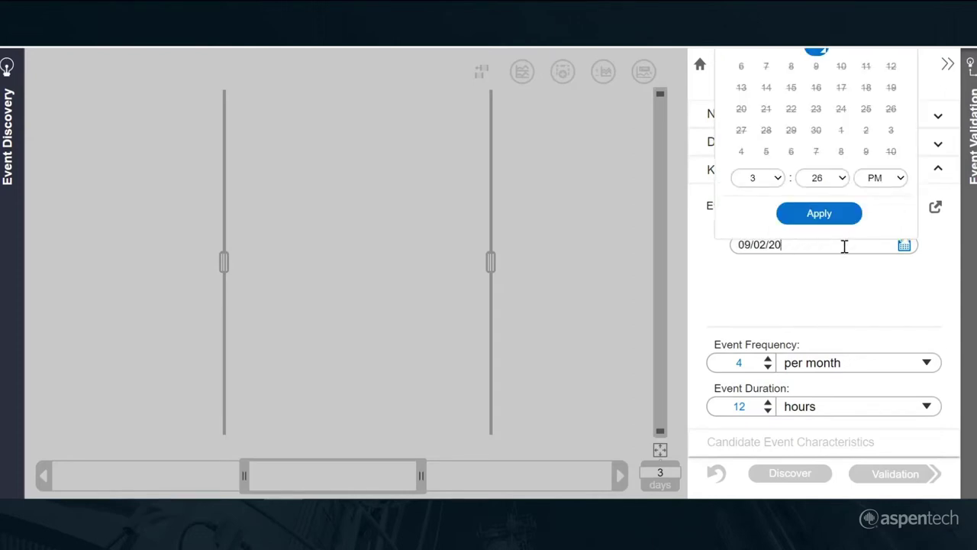
text(06/14/2)
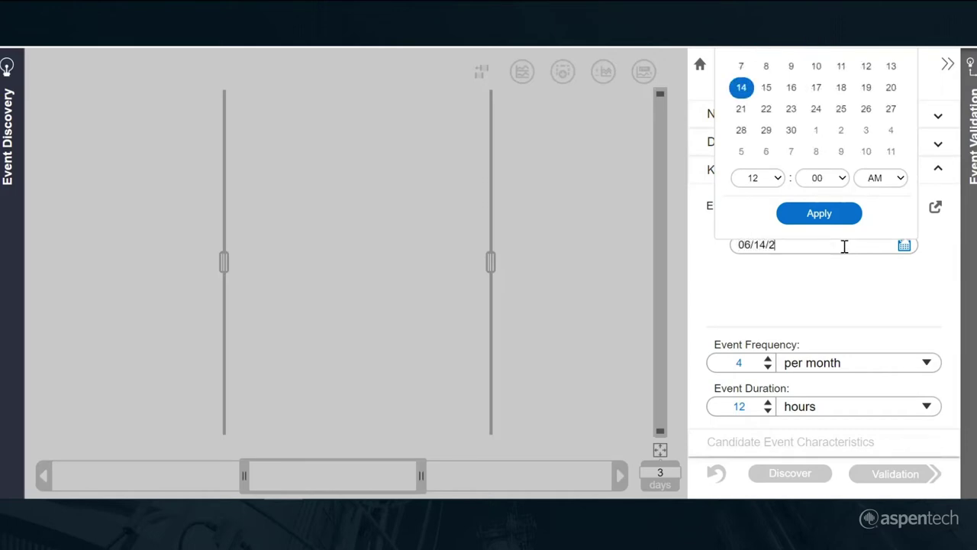
text(020 04:00 AM)
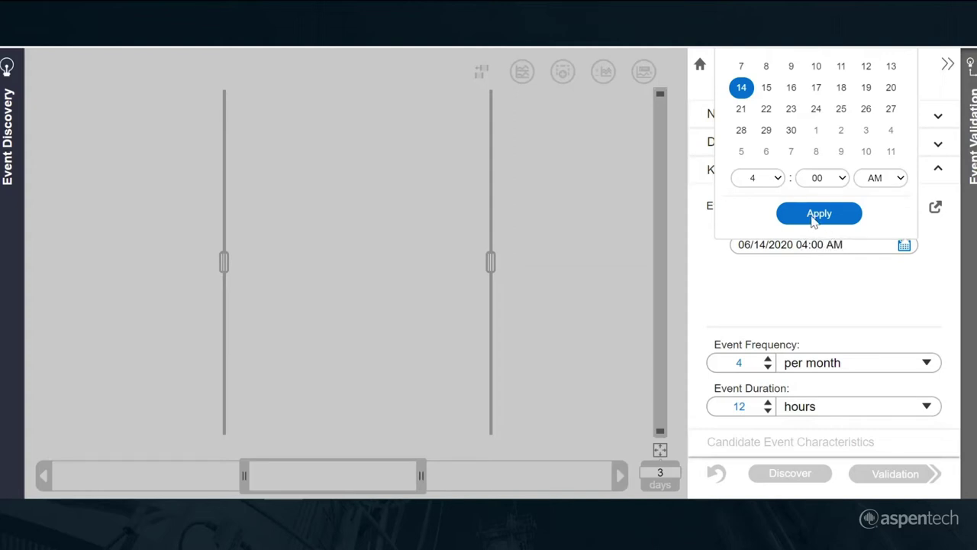
click(813, 216)
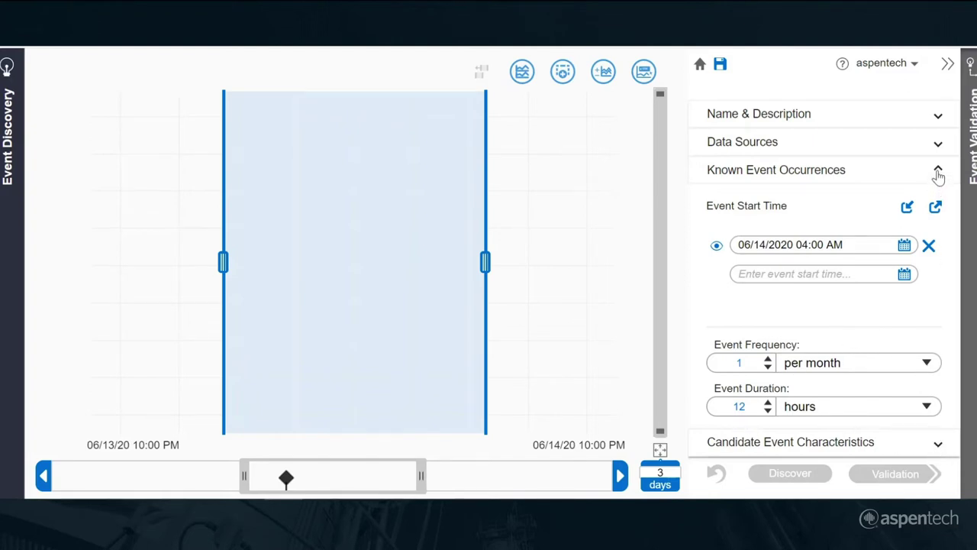
click(938, 173)
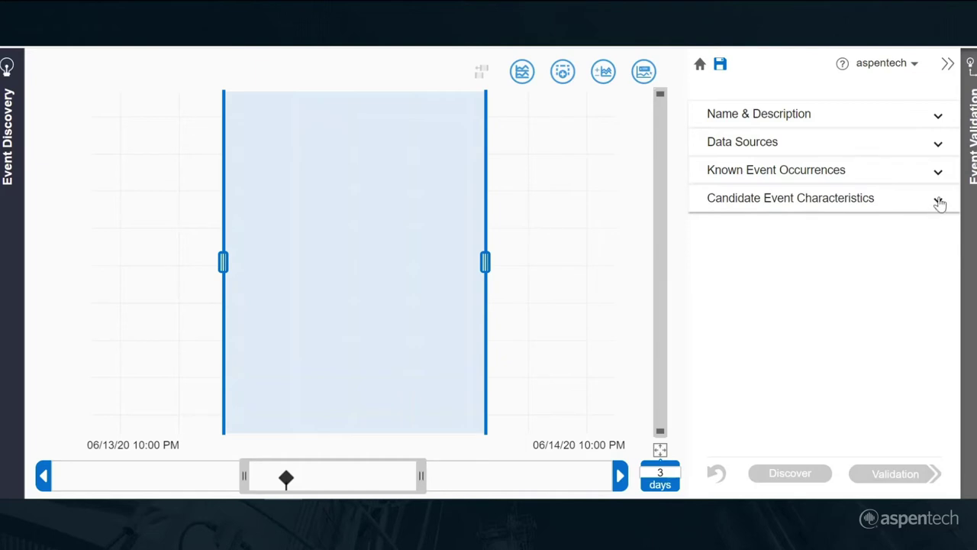
Search for '3118' and add tag V00-TI-3118 to the candidate event, plotting its trend
click(938, 200)
click(760, 239)
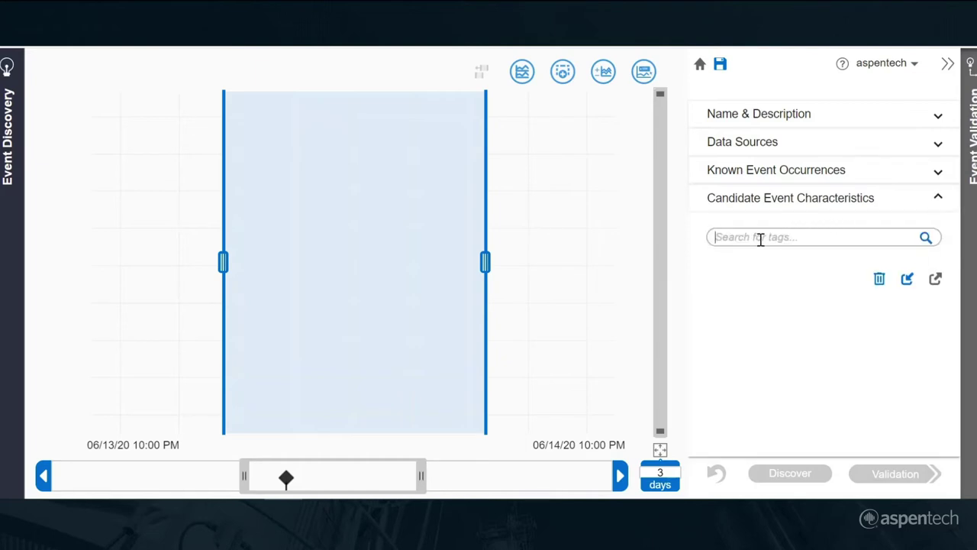
text(3118)
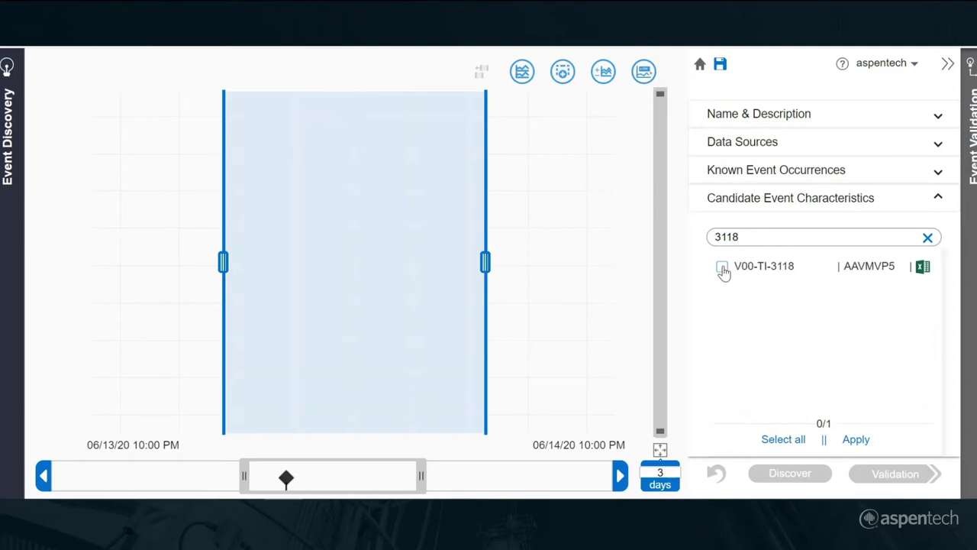
click(723, 268)
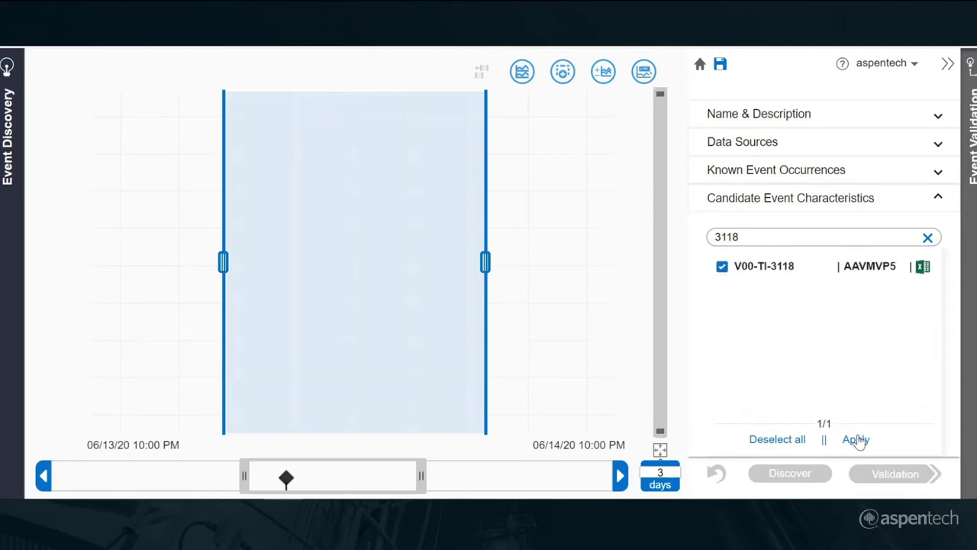
click(856, 440)
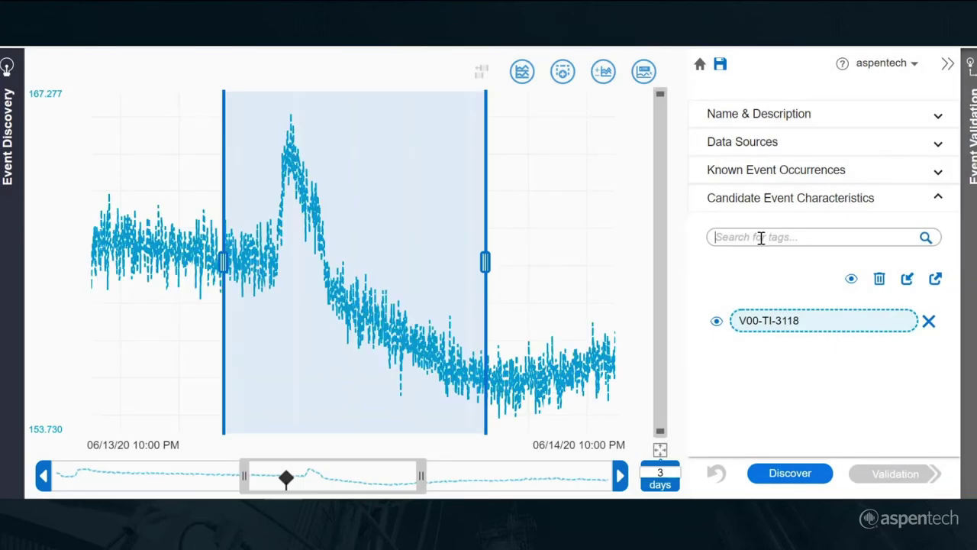
Filter by 'pi' and add V00-PI-1001, 1002, 1003, 2001, 2002 and 3001
text(pi)
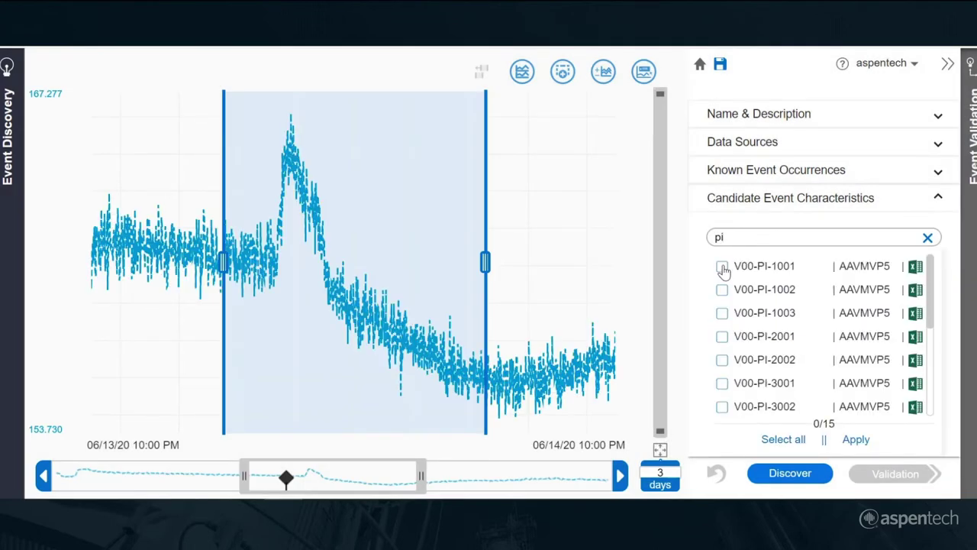
click(722, 267)
click(722, 292)
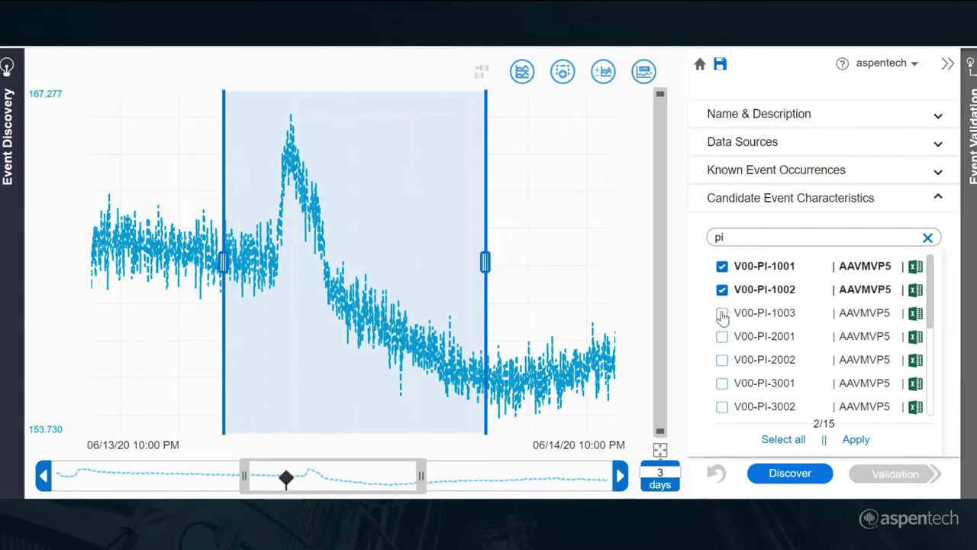
click(722, 313)
click(723, 337)
click(722, 359)
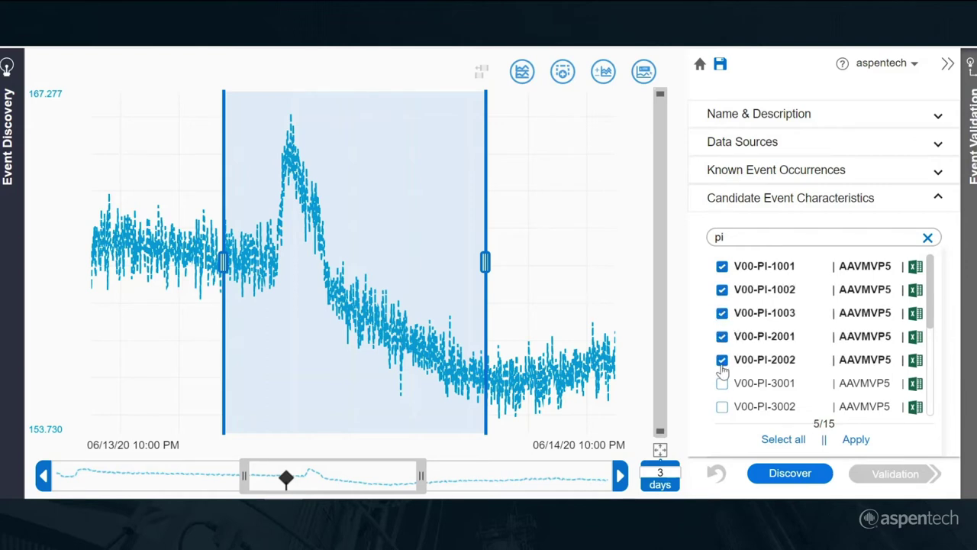
click(722, 383)
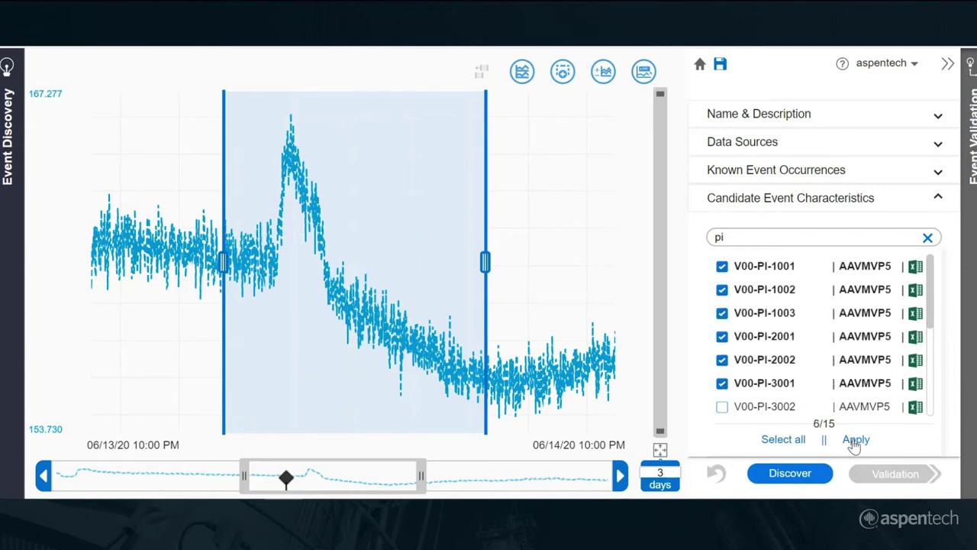
click(855, 440)
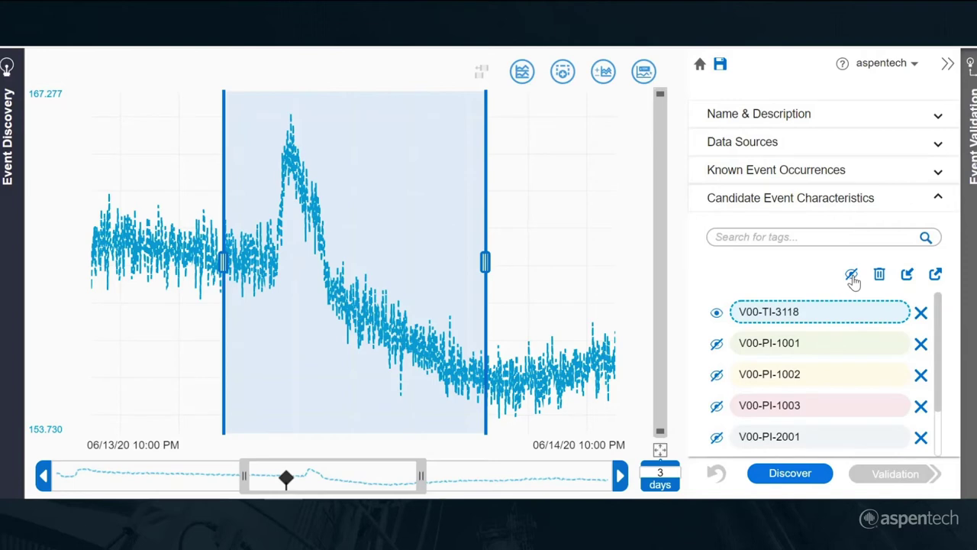
Show all tag traces and run Discover, ranking V00-PI-3001, V00-TI-3118 and V00-PI-1003 above 80%
click(852, 275)
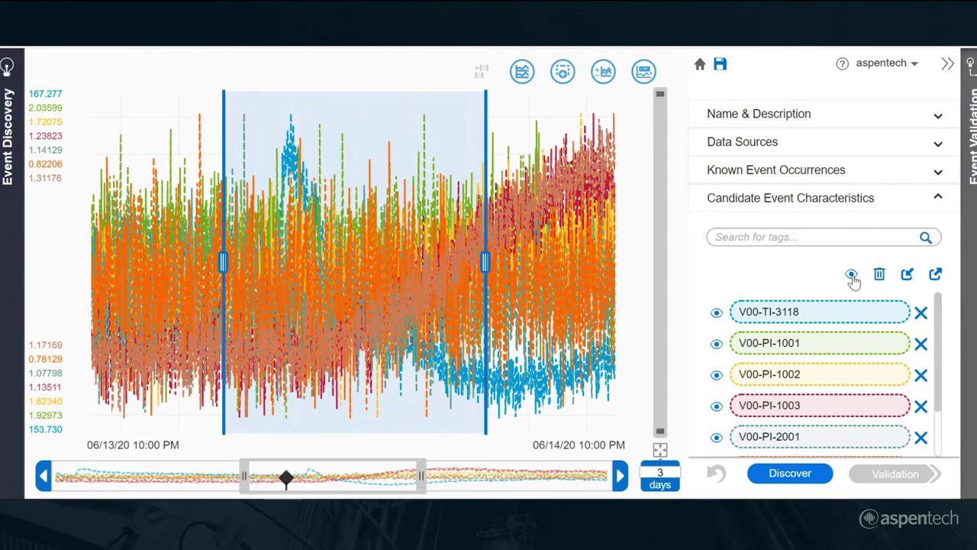
click(939, 202)
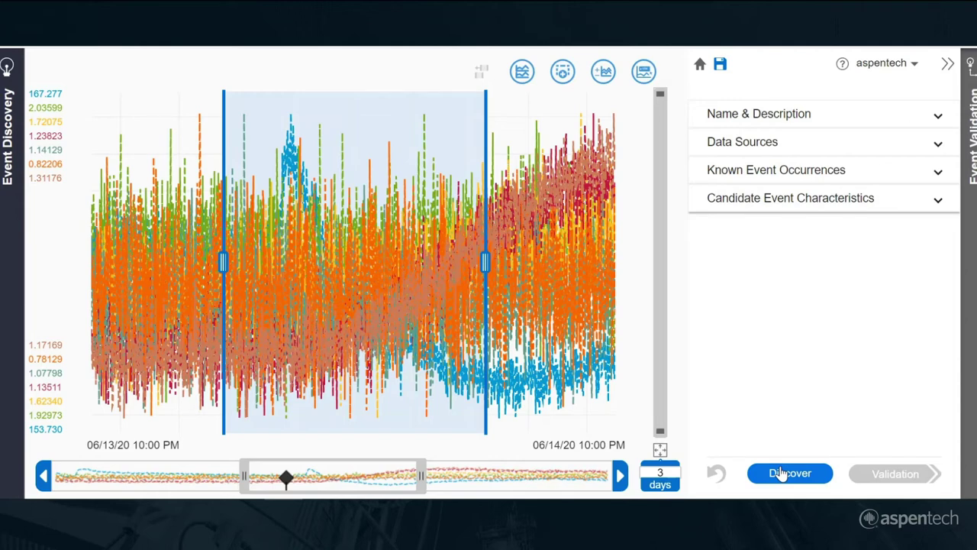
click(781, 473)
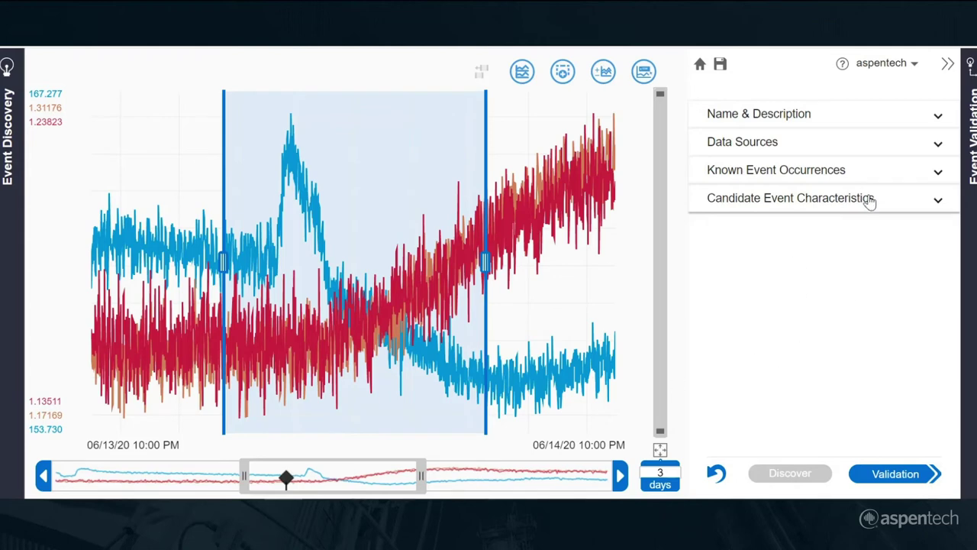
click(869, 199)
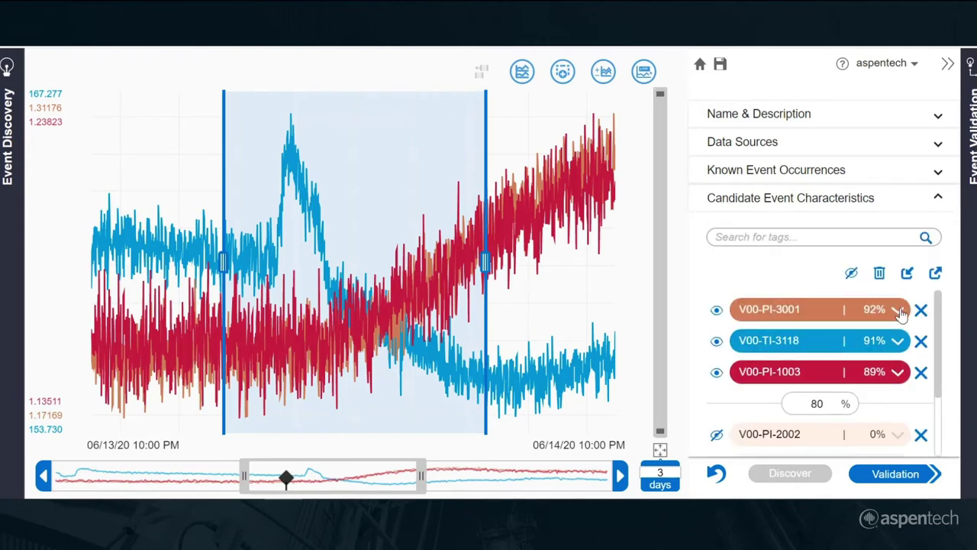
click(897, 310)
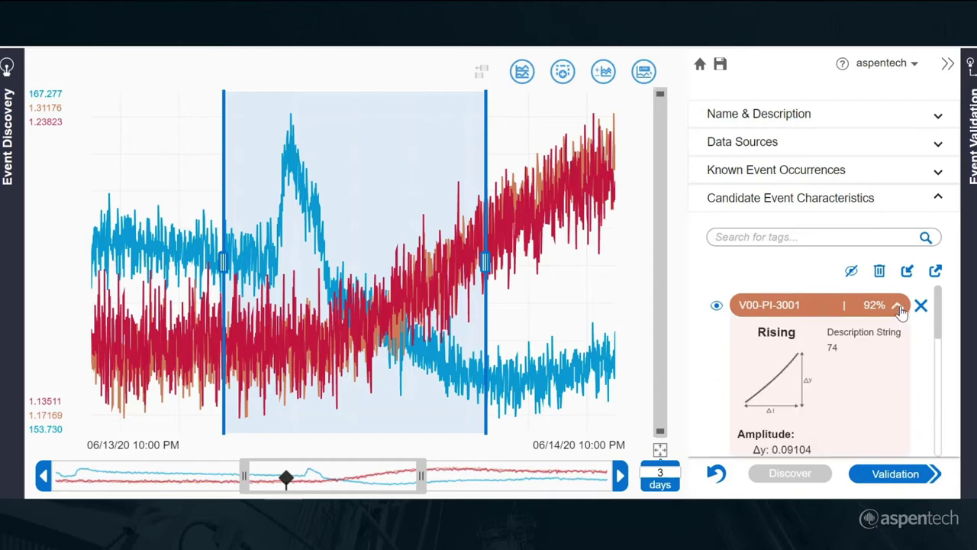
click(897, 306)
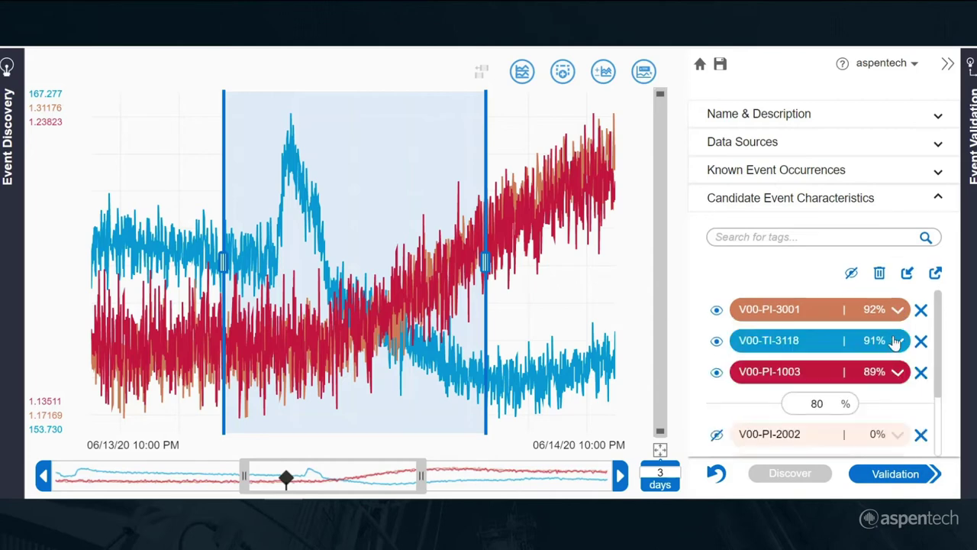
click(898, 343)
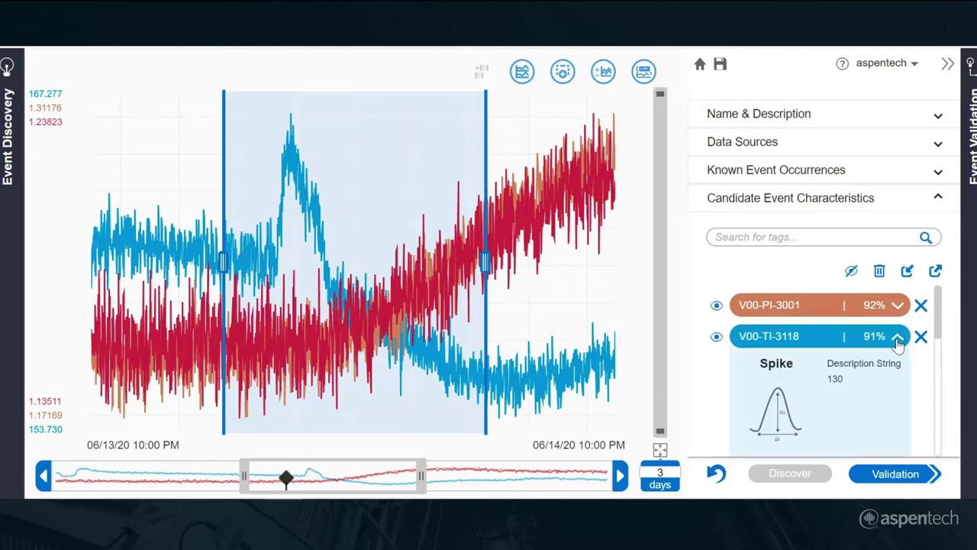
click(898, 343)
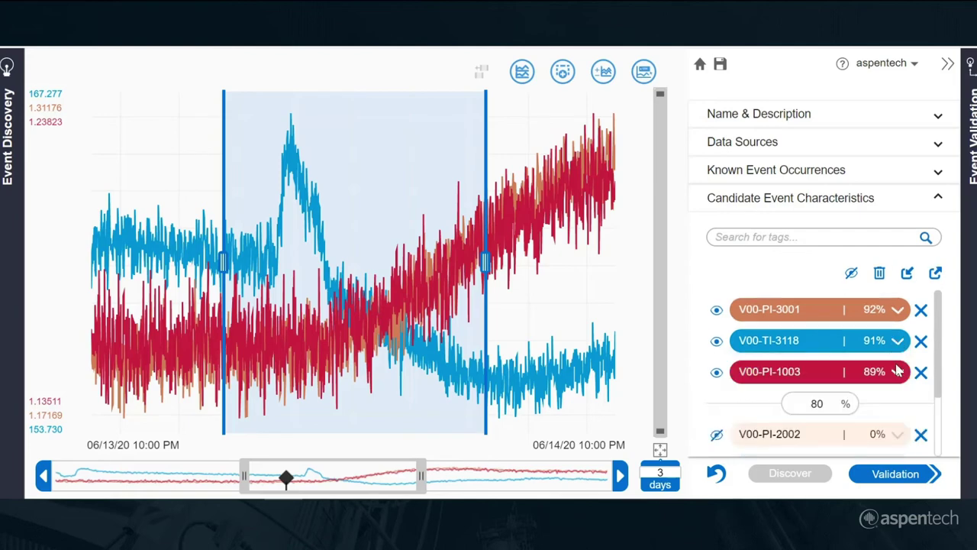
click(898, 370)
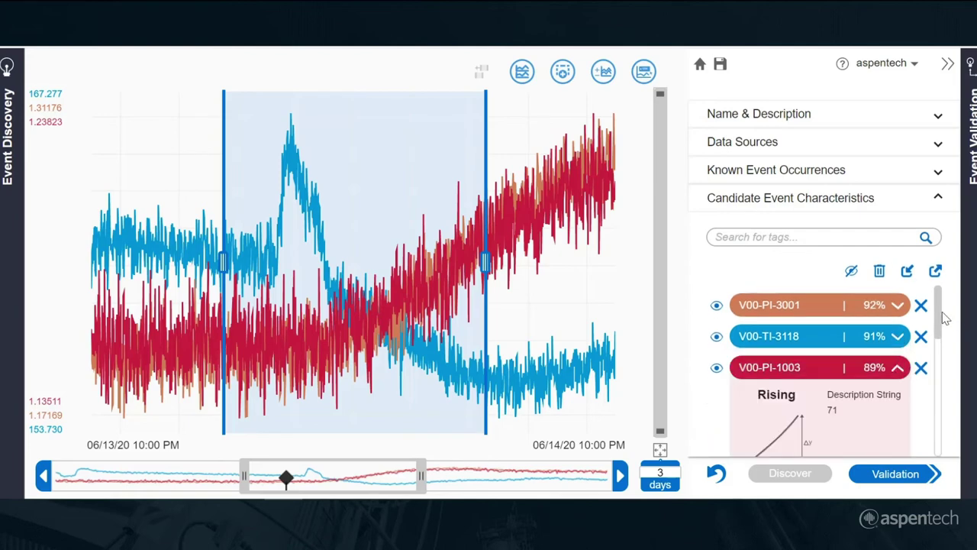
mouse_move(945, 318)
mouse_down()
mouse_move(948, 339)
mouse_move(958, 310)
mouse_up()
click(898, 369)
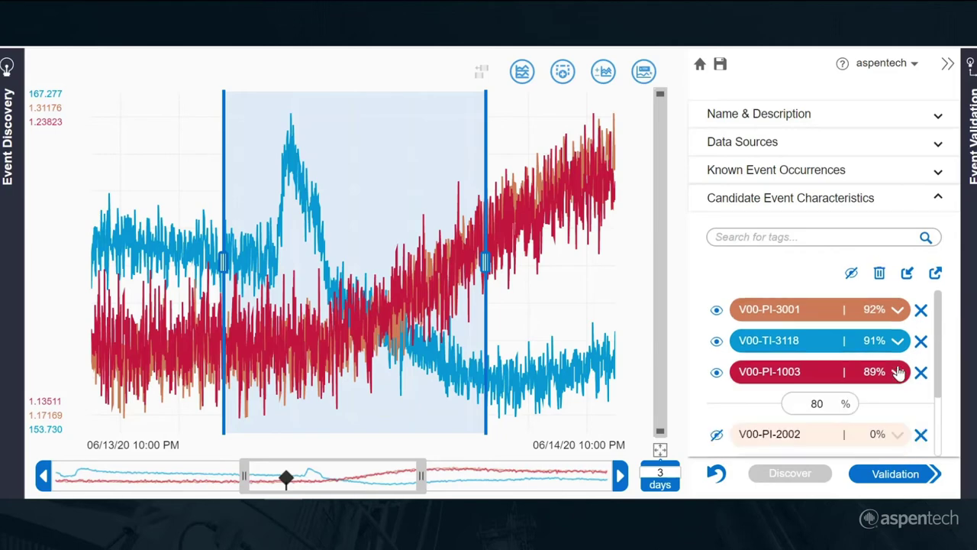
click(938, 199)
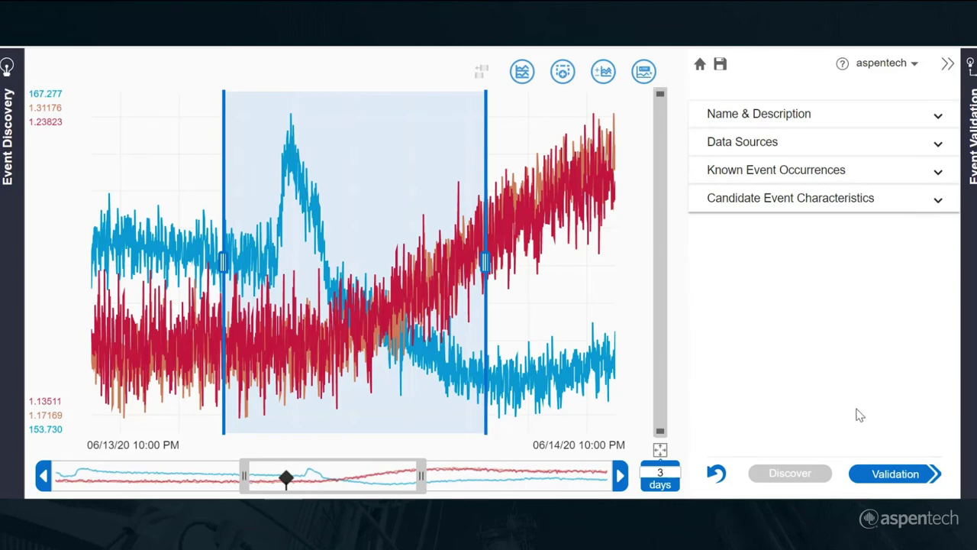
Switch to Event Validation and list occurrences, showing only the 06/14/20 04:00 AM one
click(885, 475)
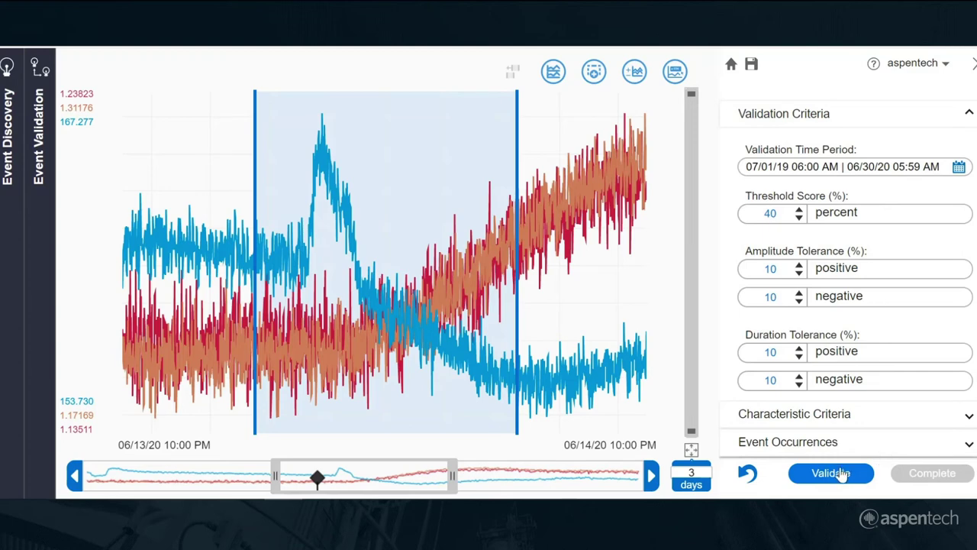
click(968, 116)
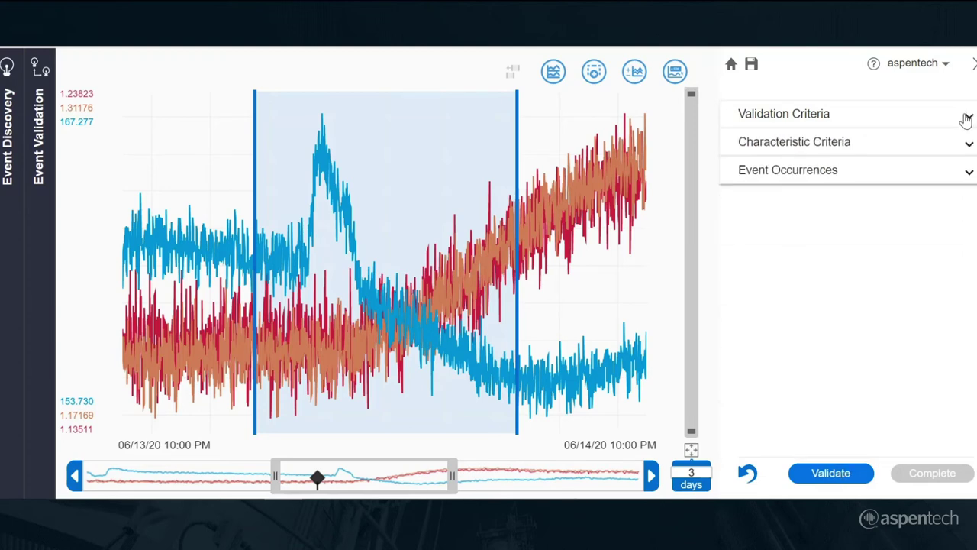
click(967, 174)
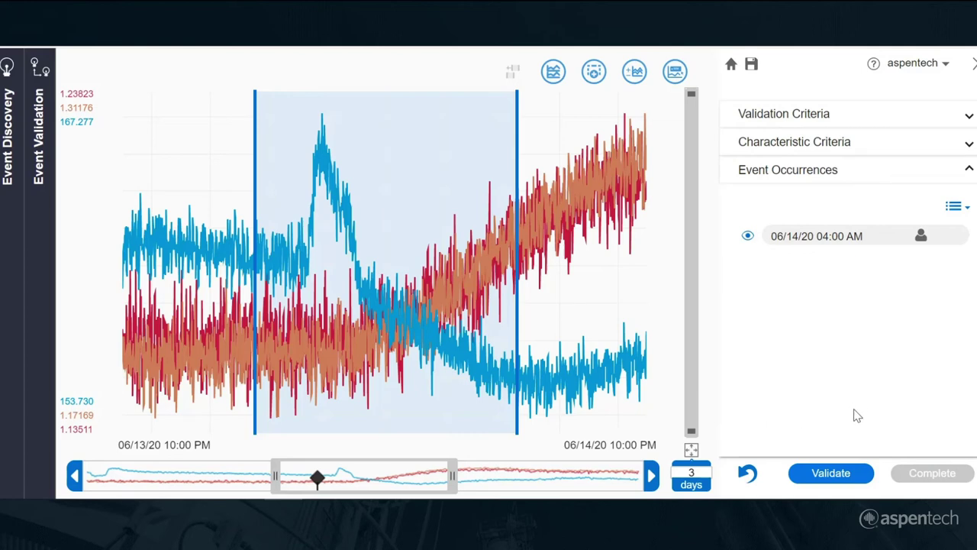
Run validation and review the occurrences matched at 99% from 07/12/19 onward
click(831, 473)
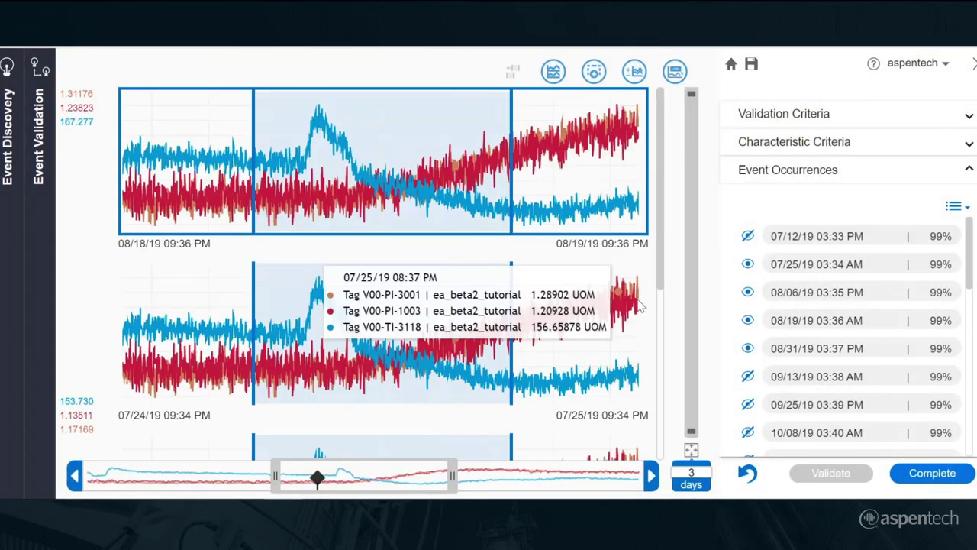
drag(663, 269, 709, 423)
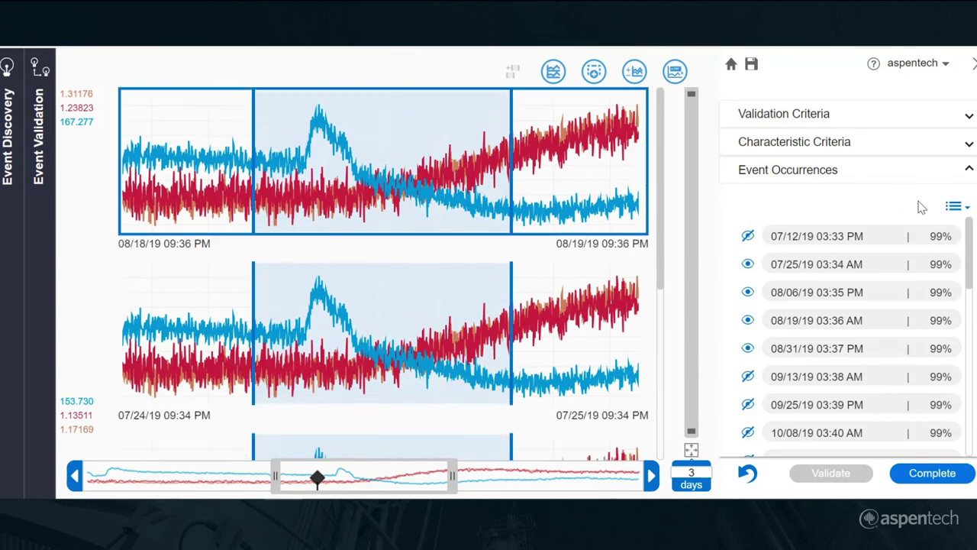
drag(967, 266, 974, 436)
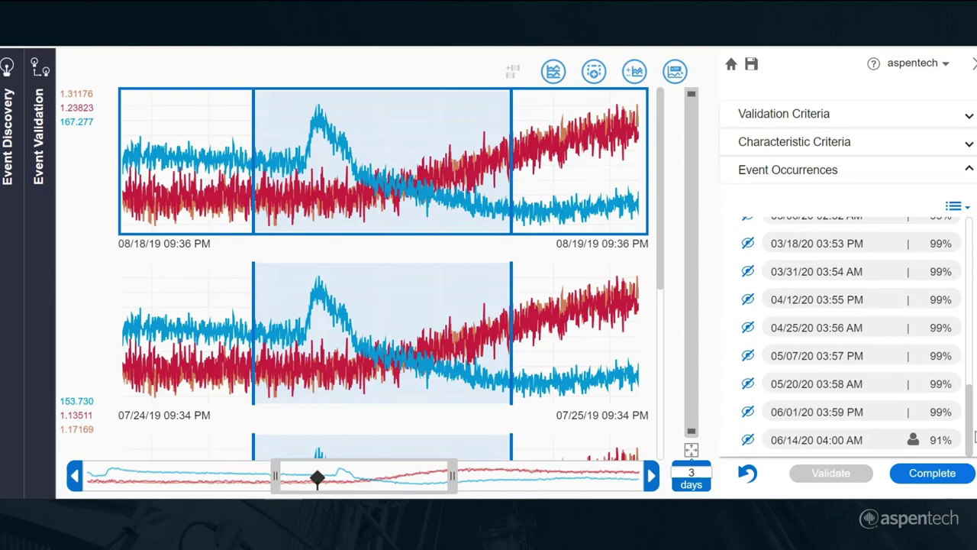